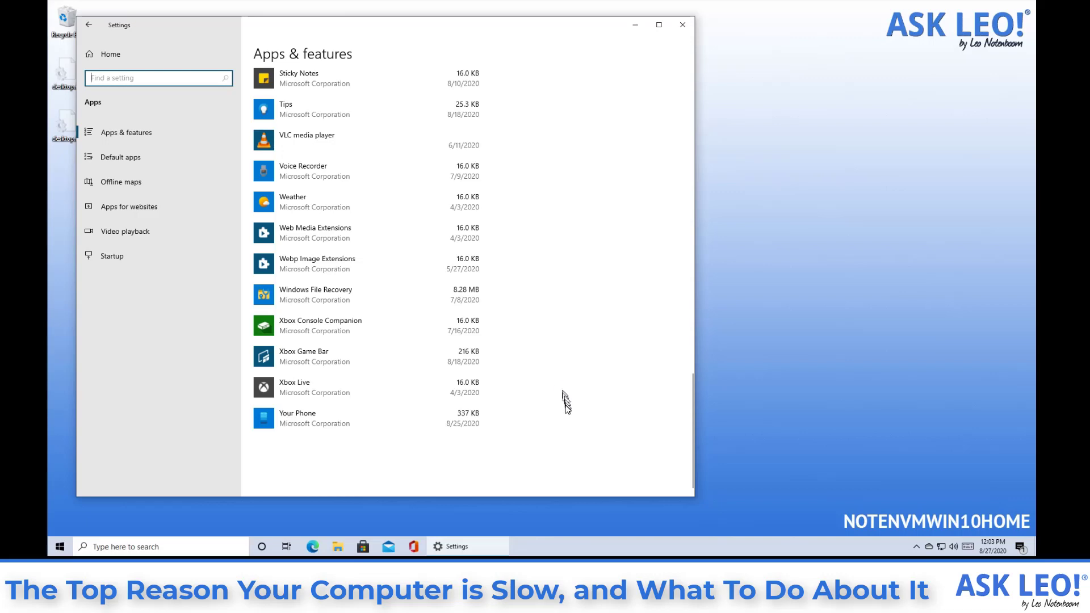
Step: Uninstall the 3D Viewer app from the installed apps list
scroll(574, 411, up, 20)
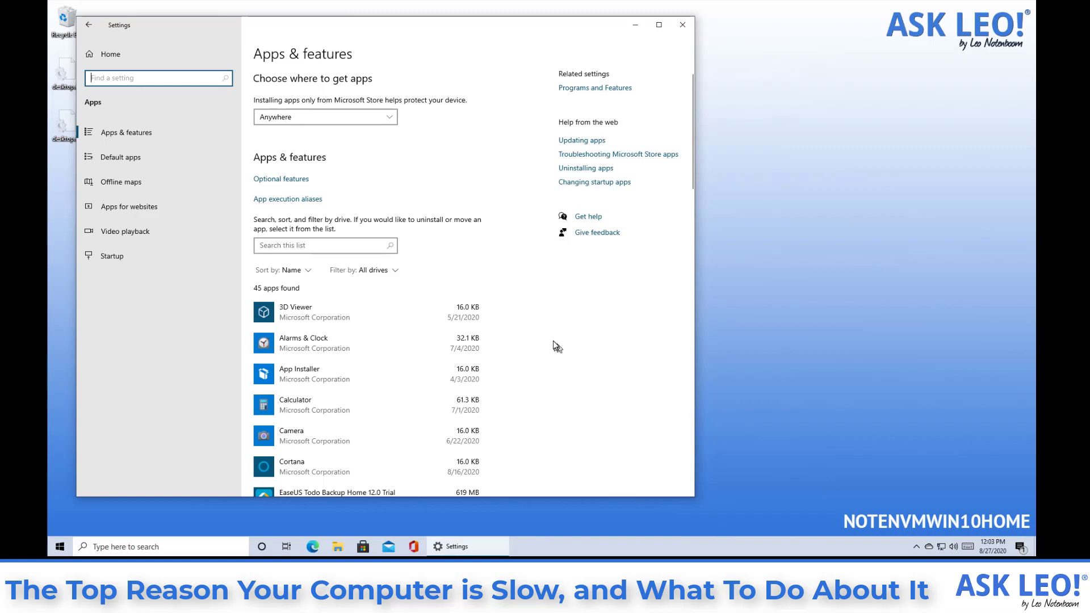
click(364, 315)
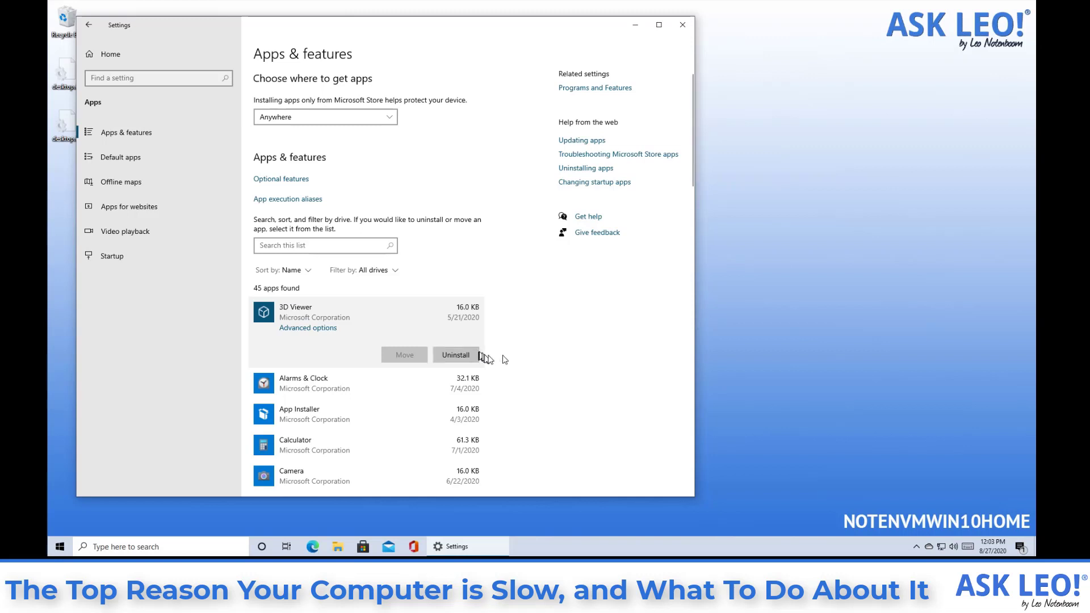
scroll(541, 350, down, 4)
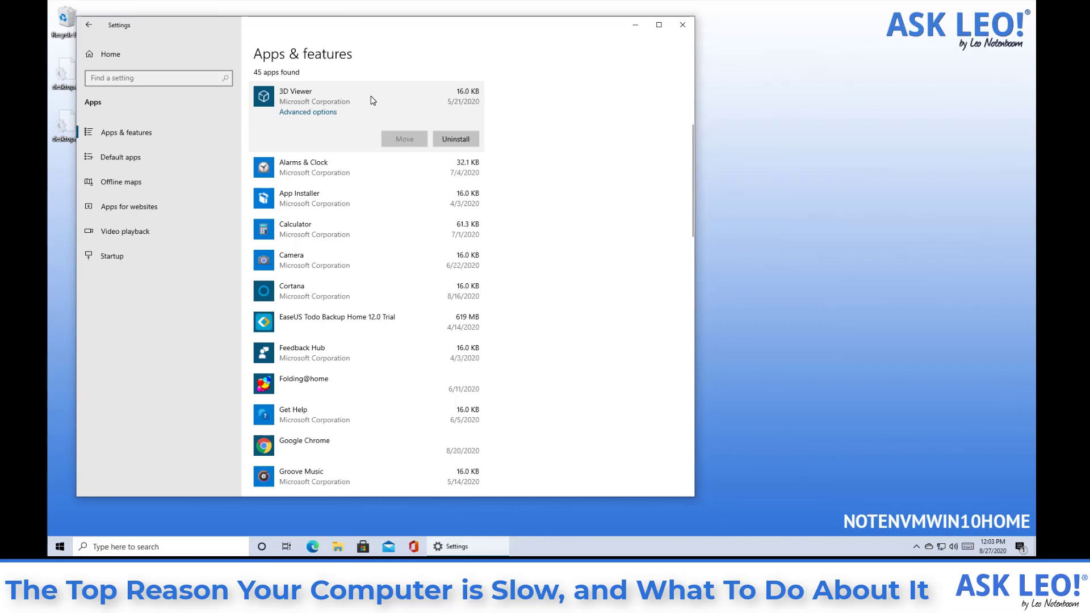
click(459, 139)
click(502, 113)
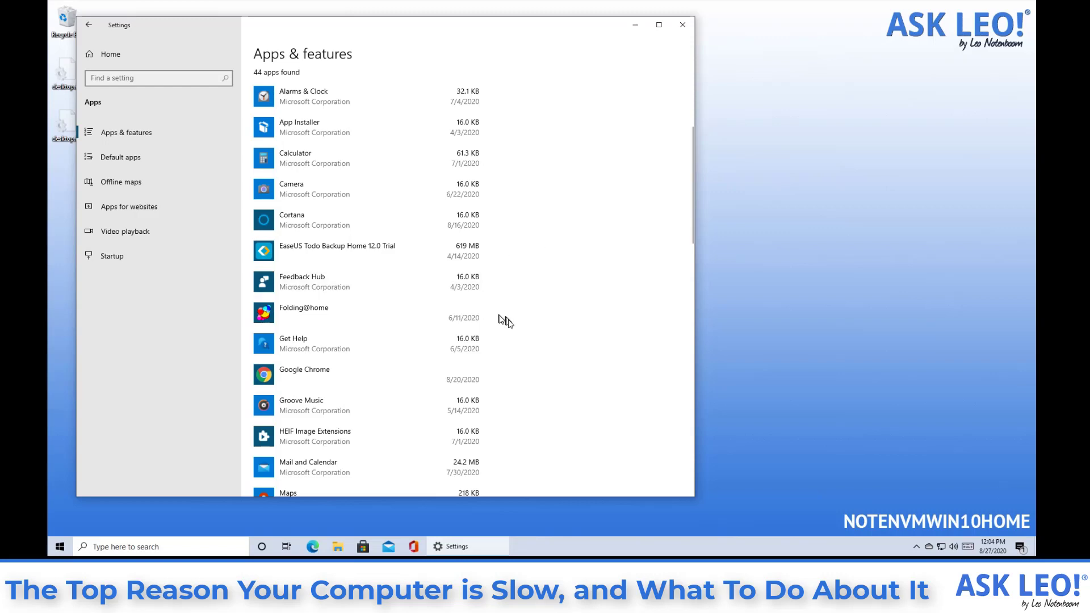
Step: Uninstall the Paint 3D app and close the Settings window
scroll(504, 318, down, 7)
scroll(540, 339, down, 10)
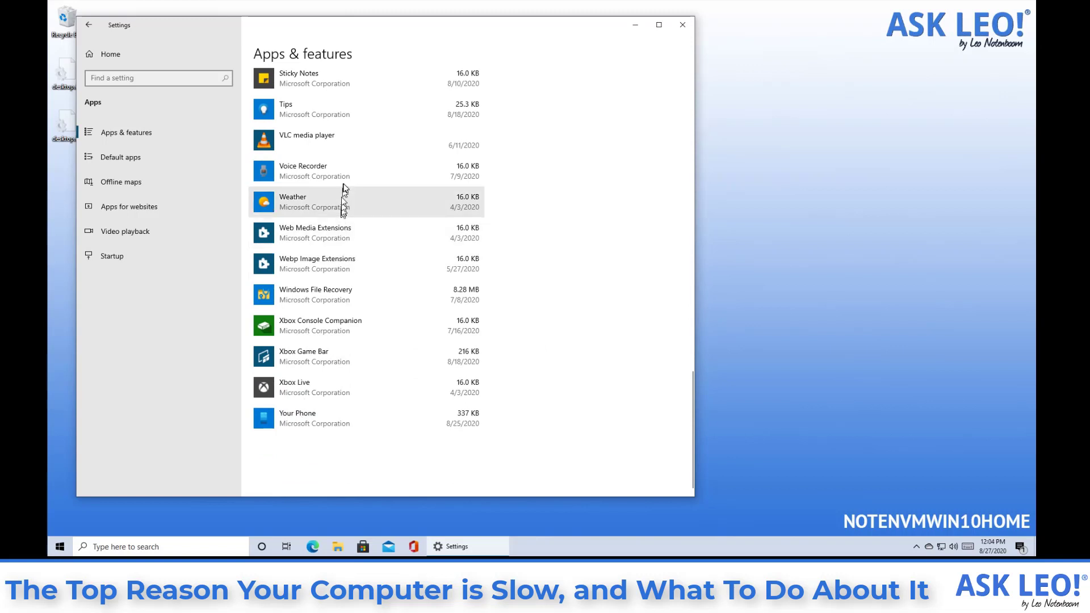
scroll(362, 156, up, 1)
scroll(362, 156, up, 4)
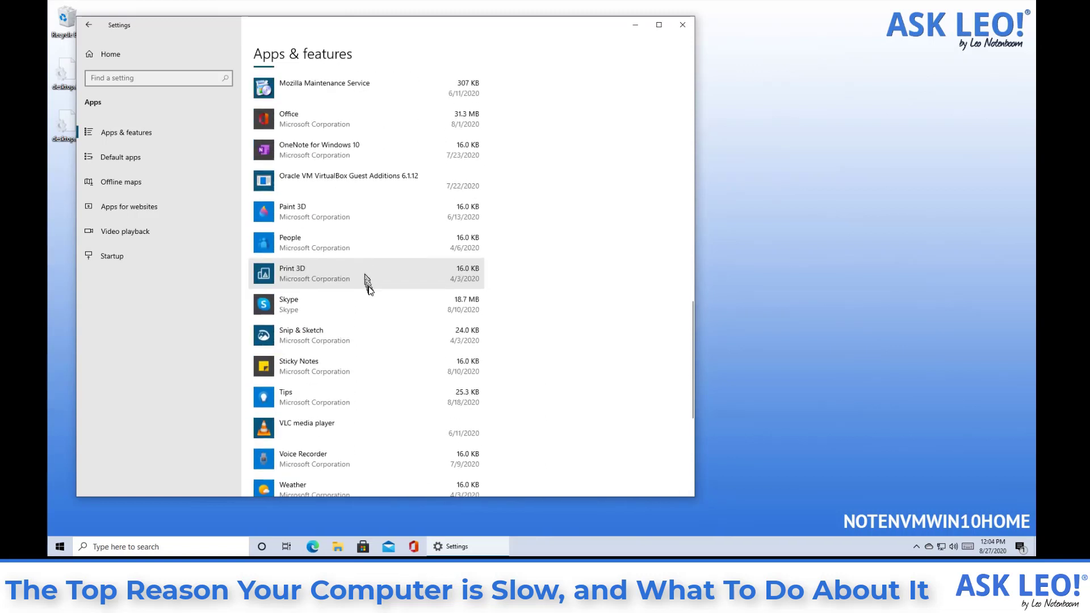
click(367, 214)
click(470, 256)
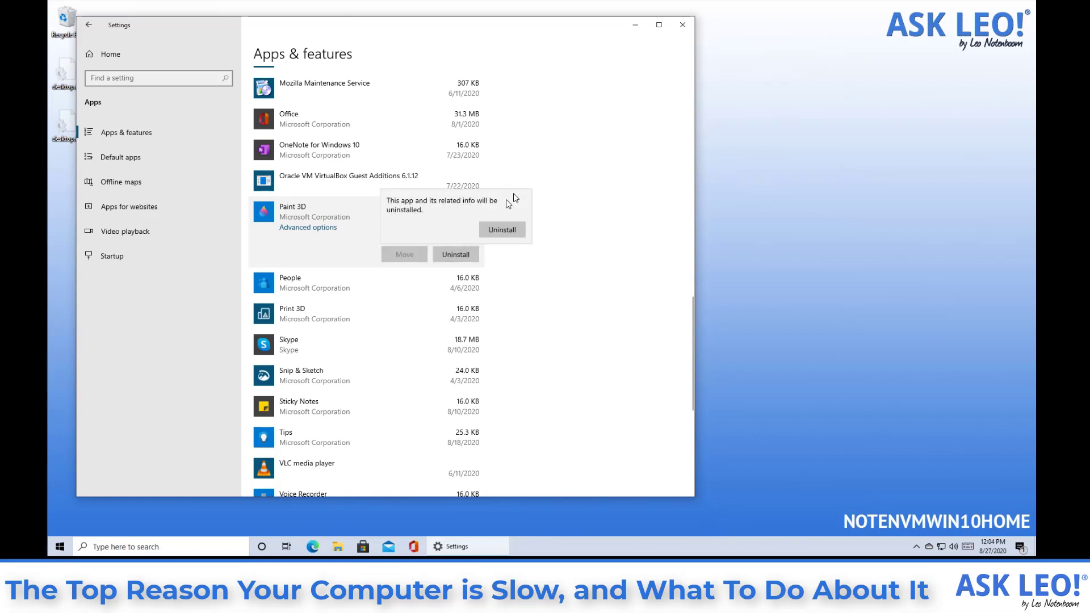
click(518, 230)
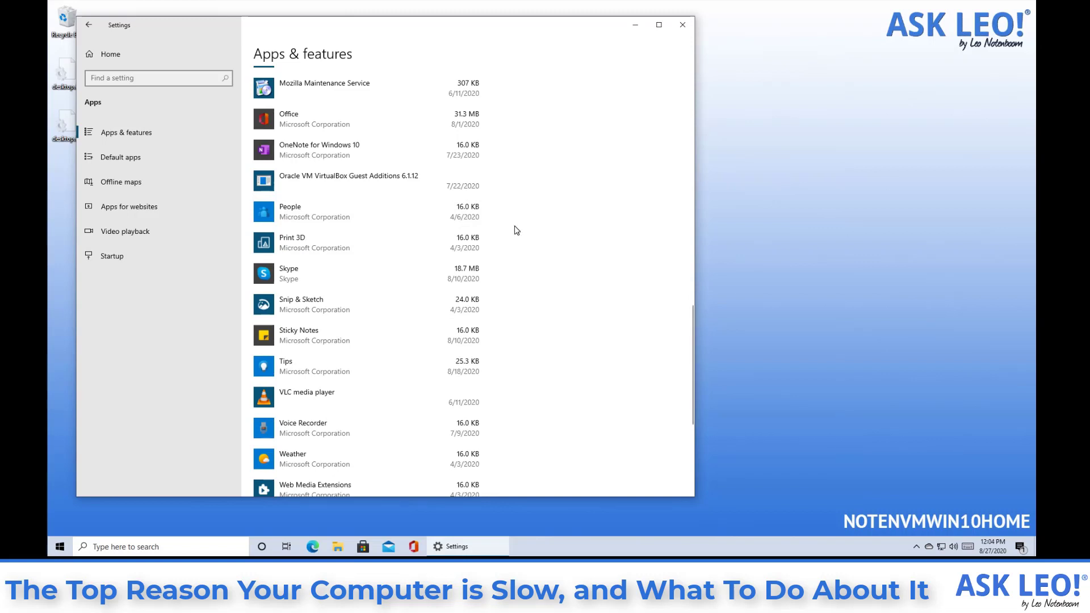
click(683, 27)
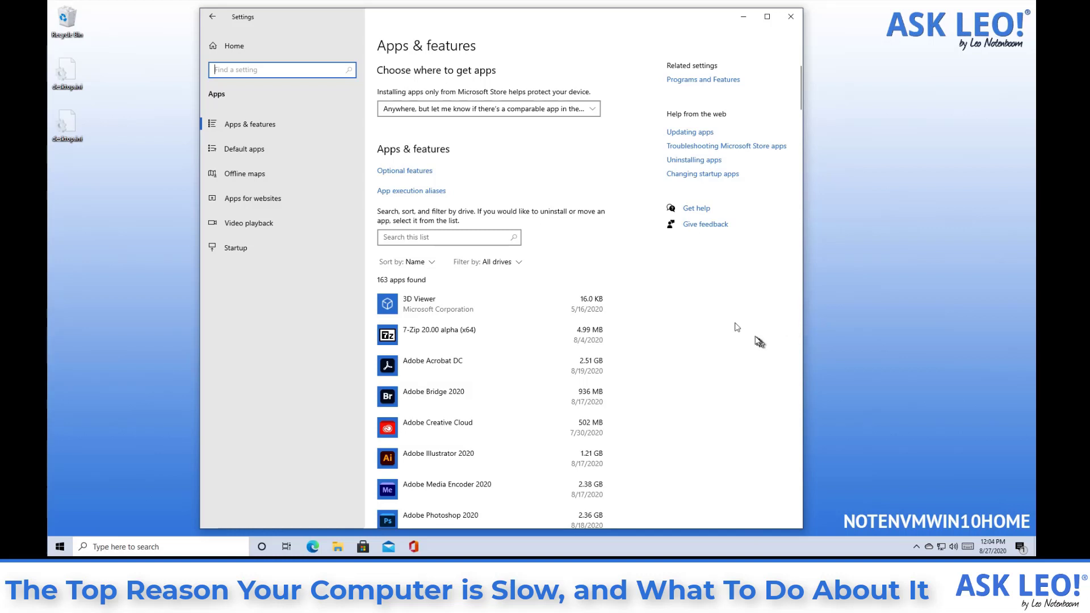
Step: Review the second machine's full list of installed apps from start to end and close the window
scroll(716, 327, down, 7)
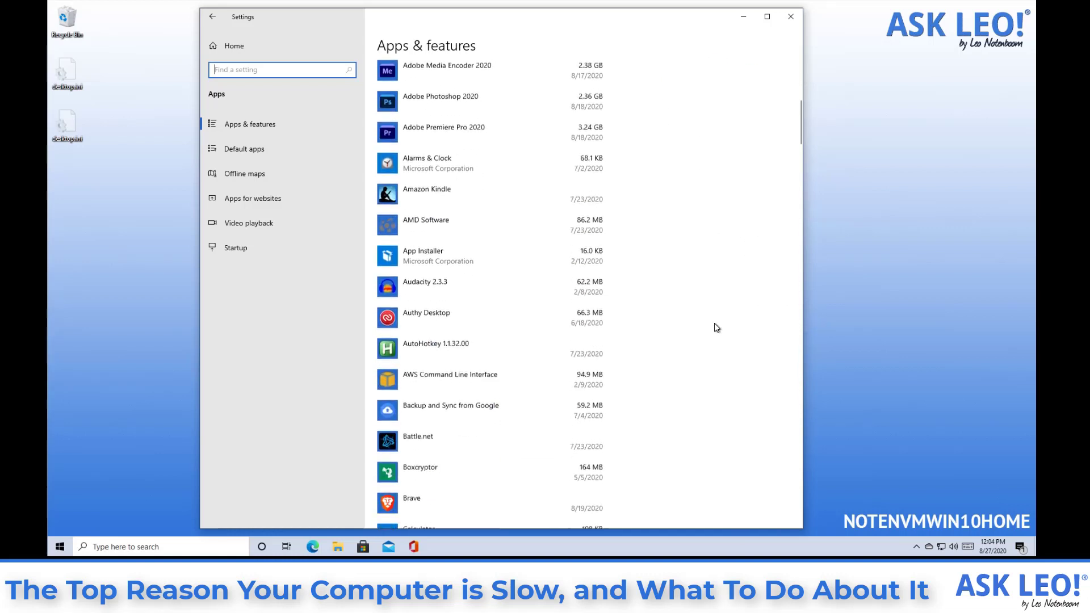
scroll(716, 328, down, 15)
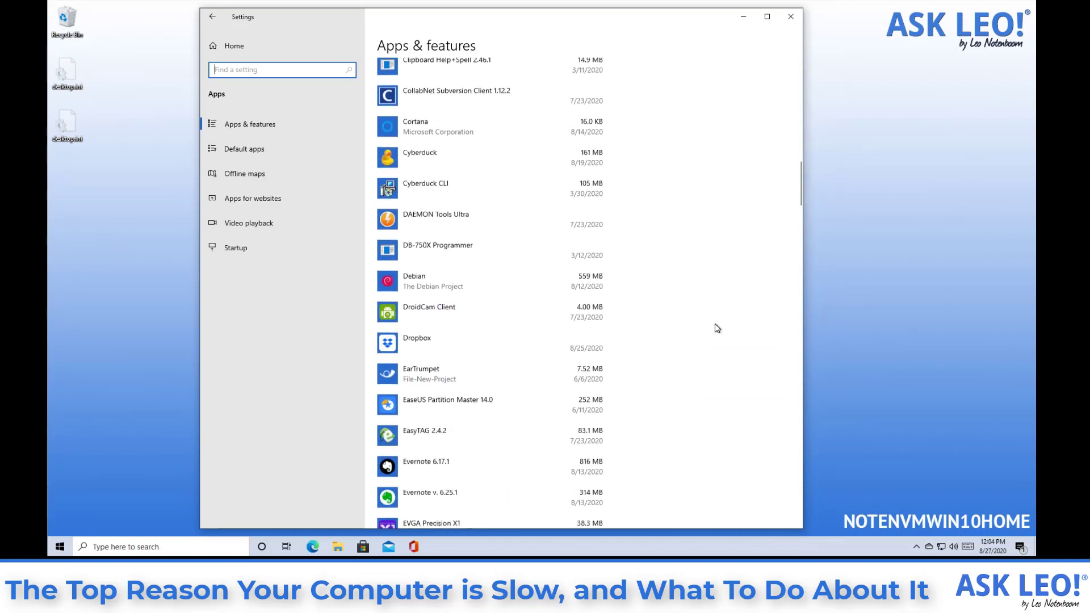
scroll(717, 329, down, 20)
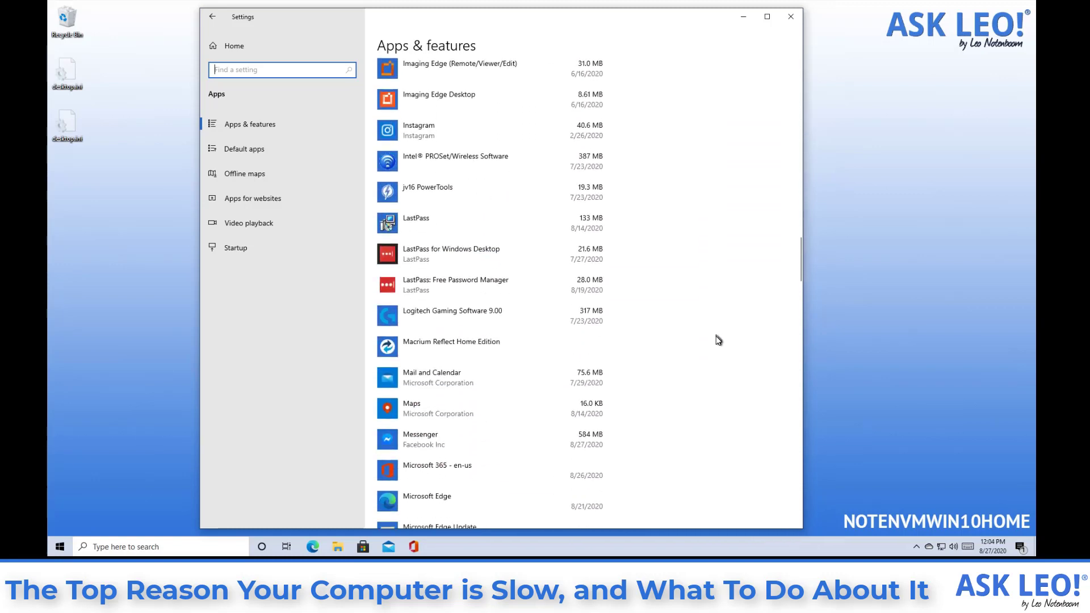
scroll(717, 343, down, 15)
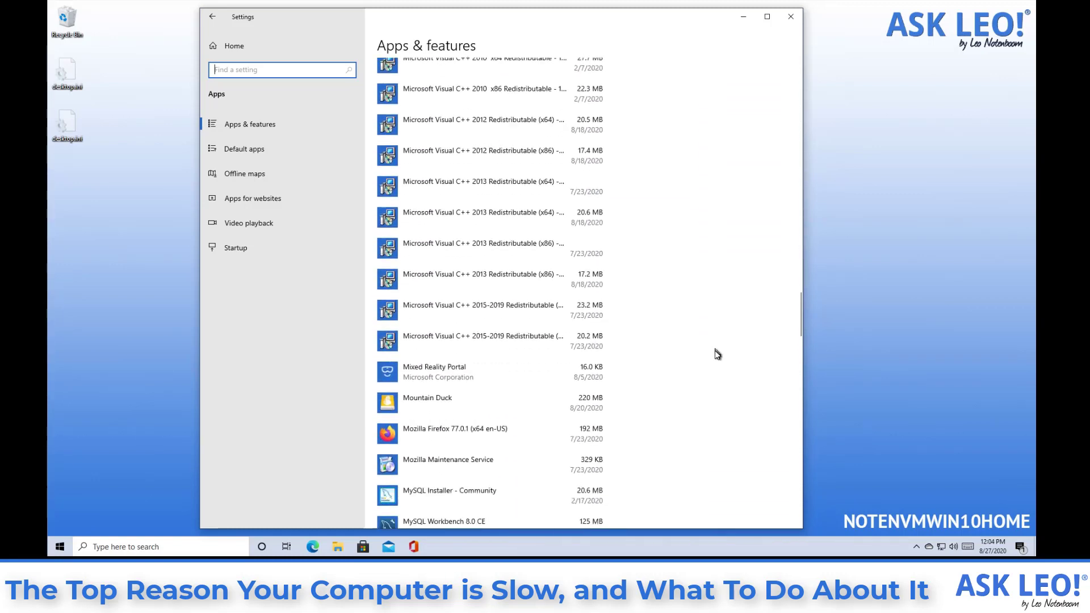
scroll(714, 352, down, 15)
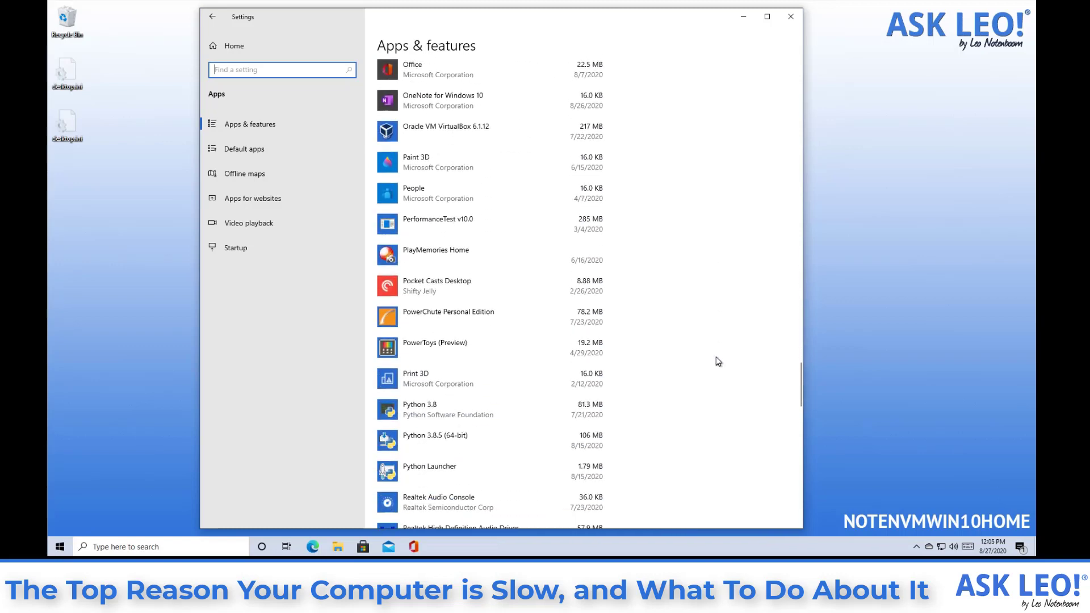
scroll(717, 359, down, 15)
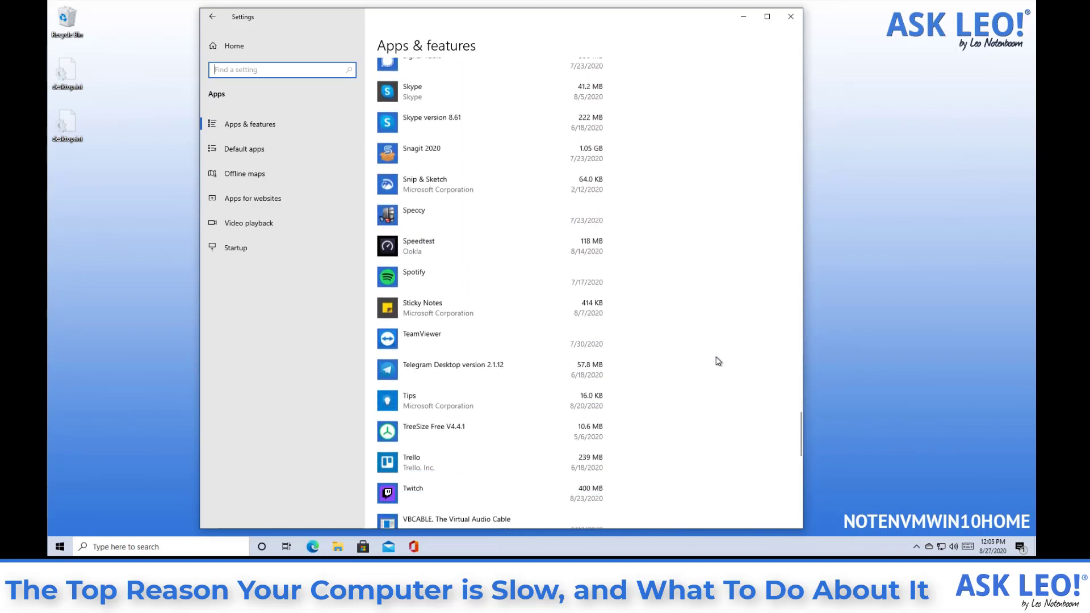
scroll(718, 362, down, 15)
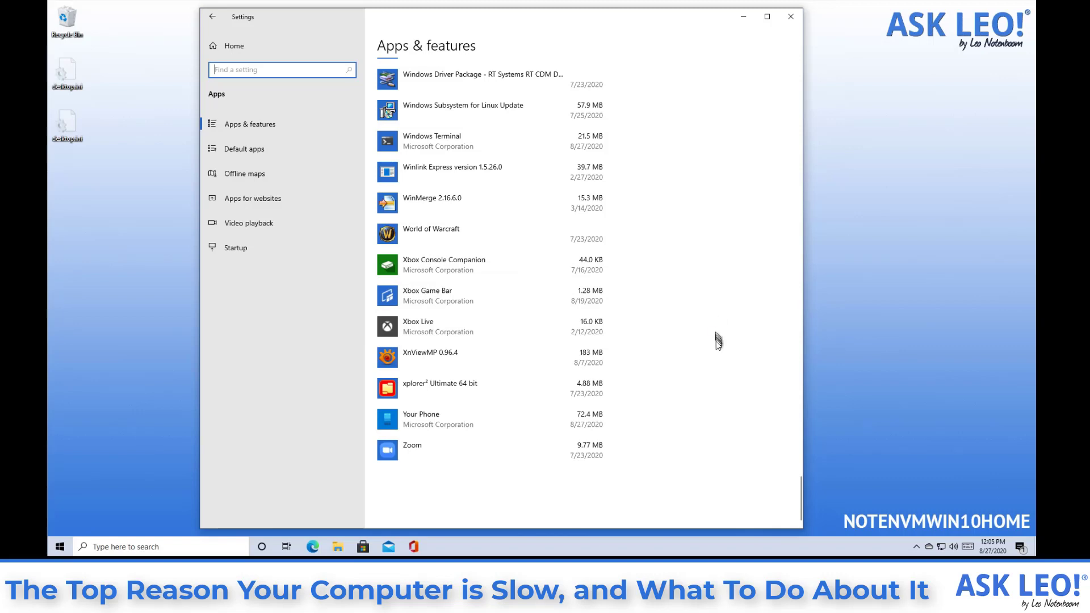
scroll(716, 341, up, 5)
scroll(719, 345, up, 10)
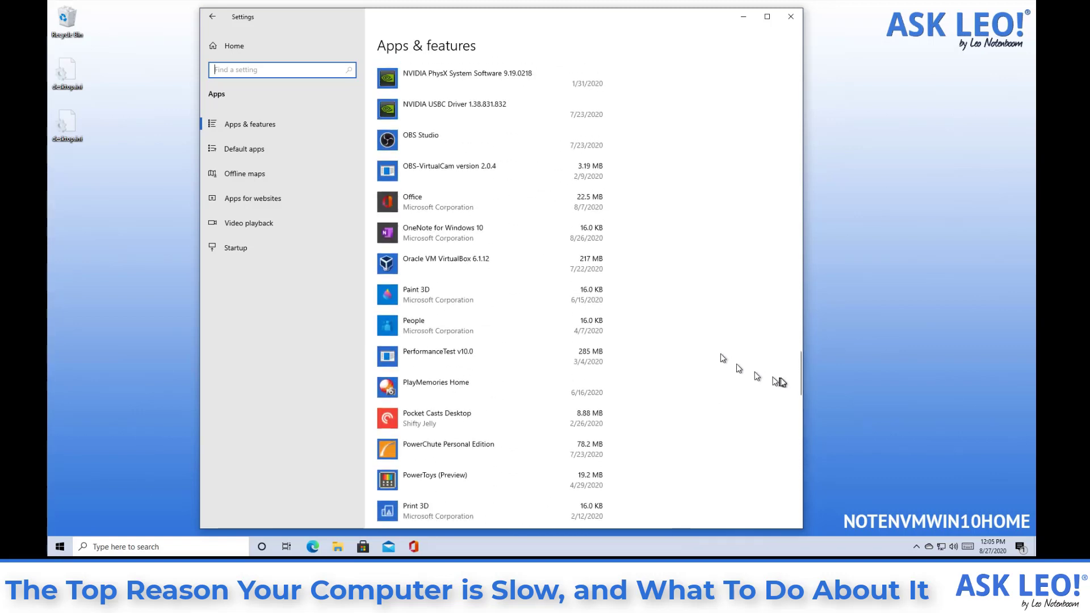
drag(799, 375, 783, 80)
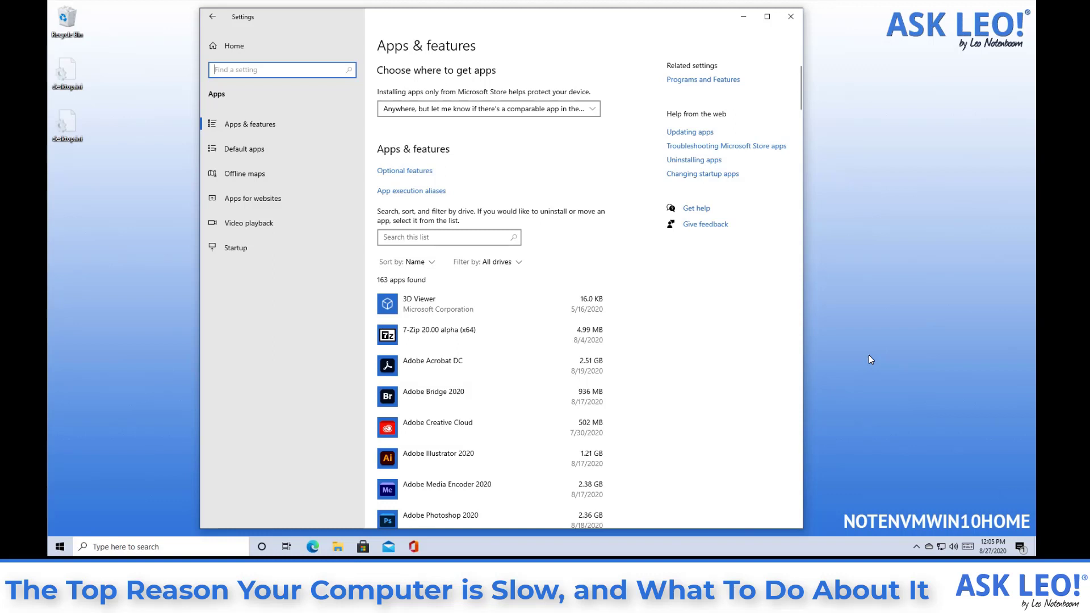
key(alt+F4)
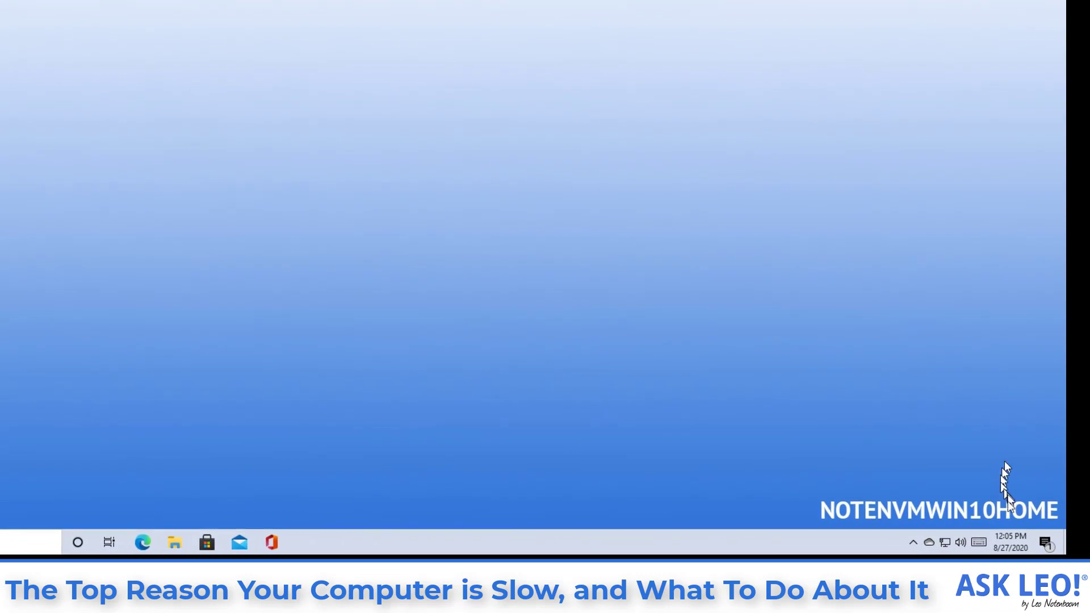
Step: In Task Manager, disable Skype from launching at startup and close Task Manager
right_click(992, 546)
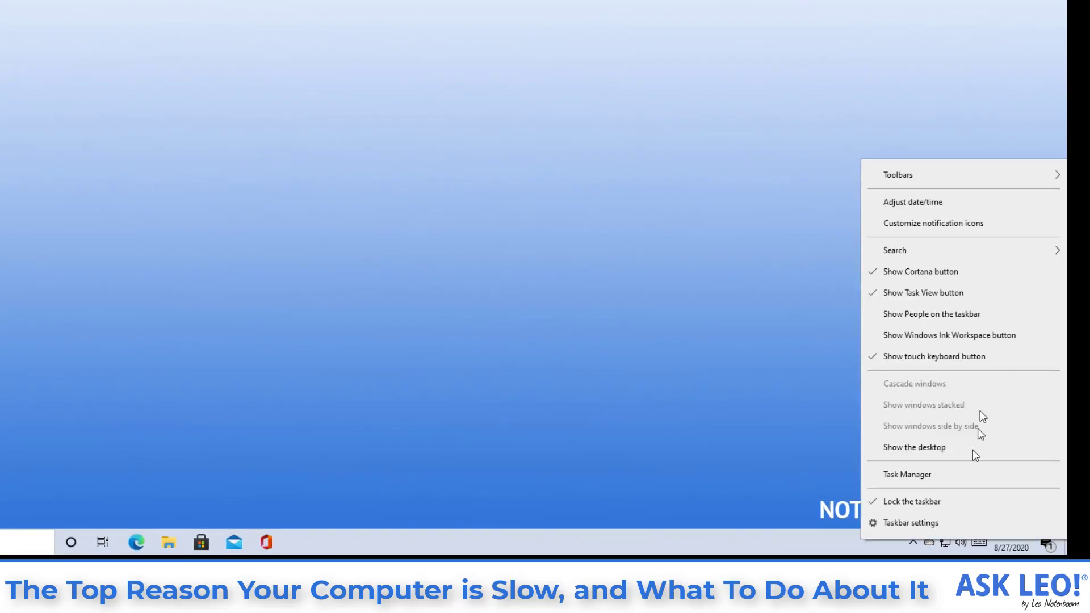
click(922, 477)
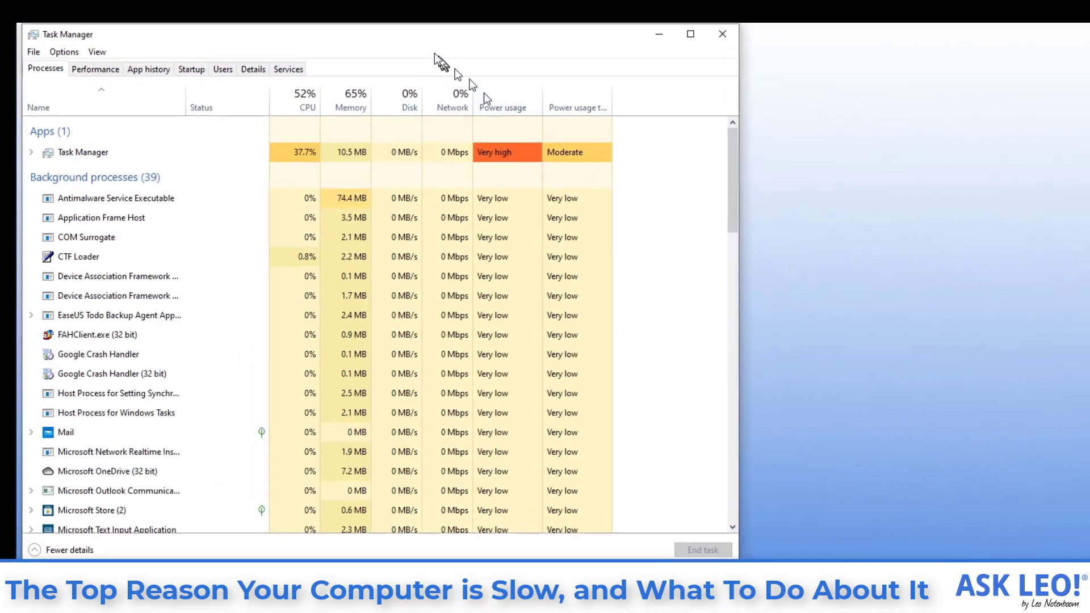
click(200, 70)
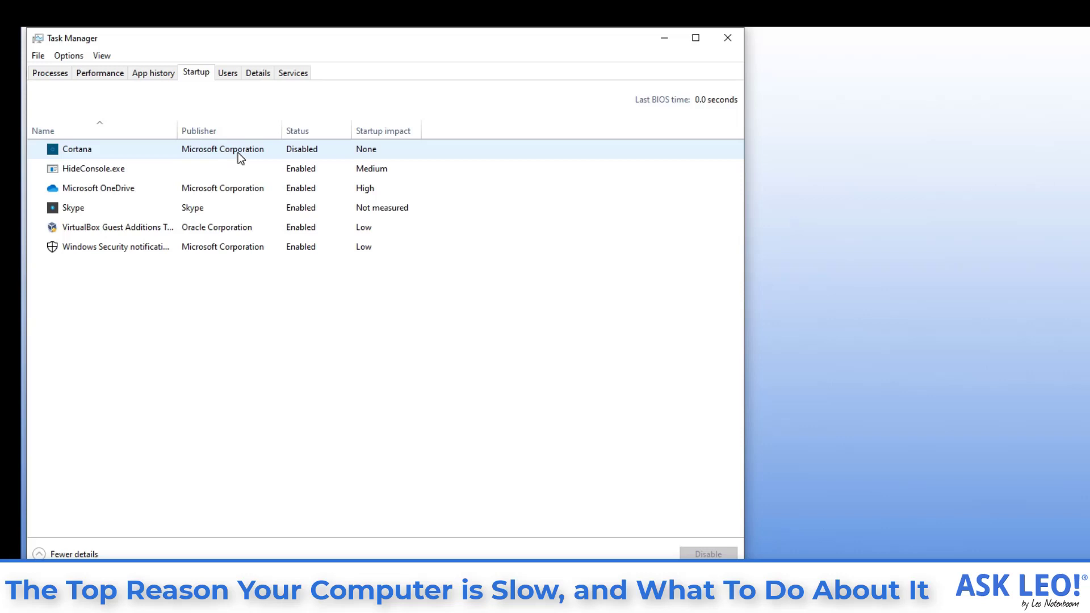
right_click(241, 211)
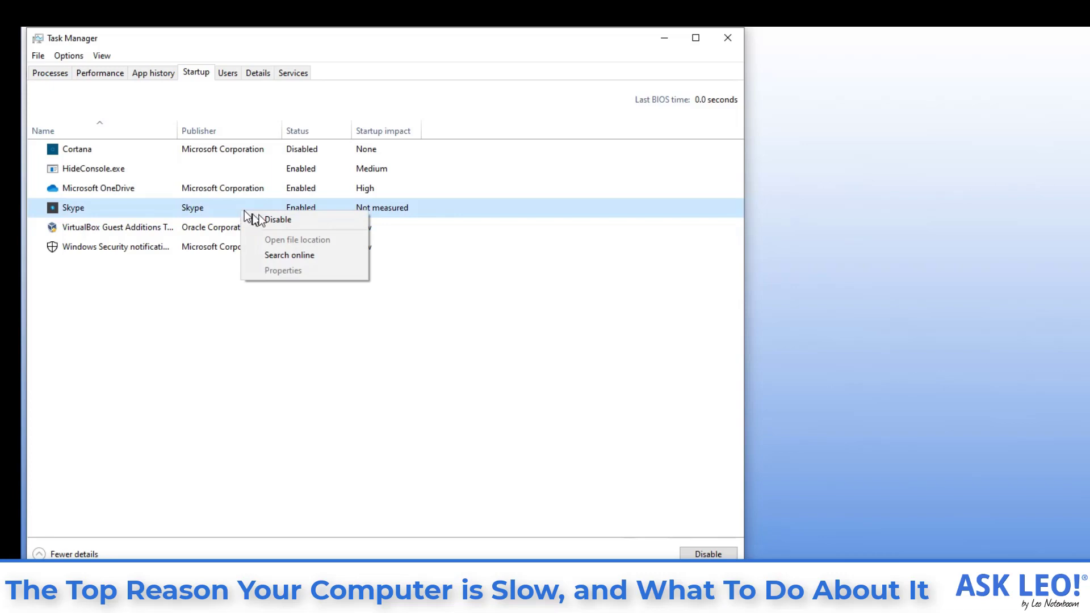
click(294, 219)
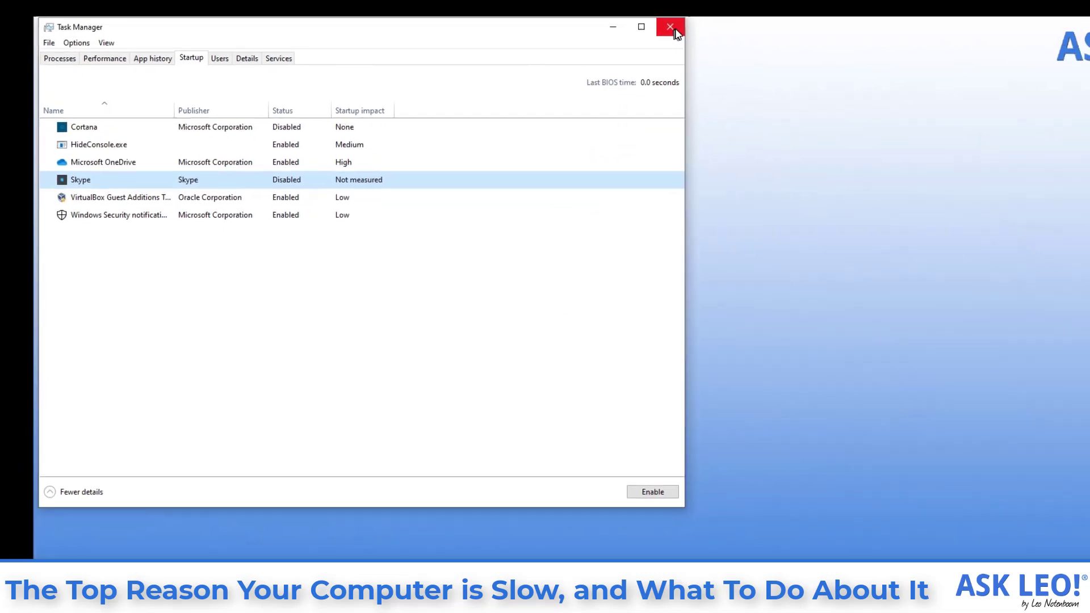
click(670, 27)
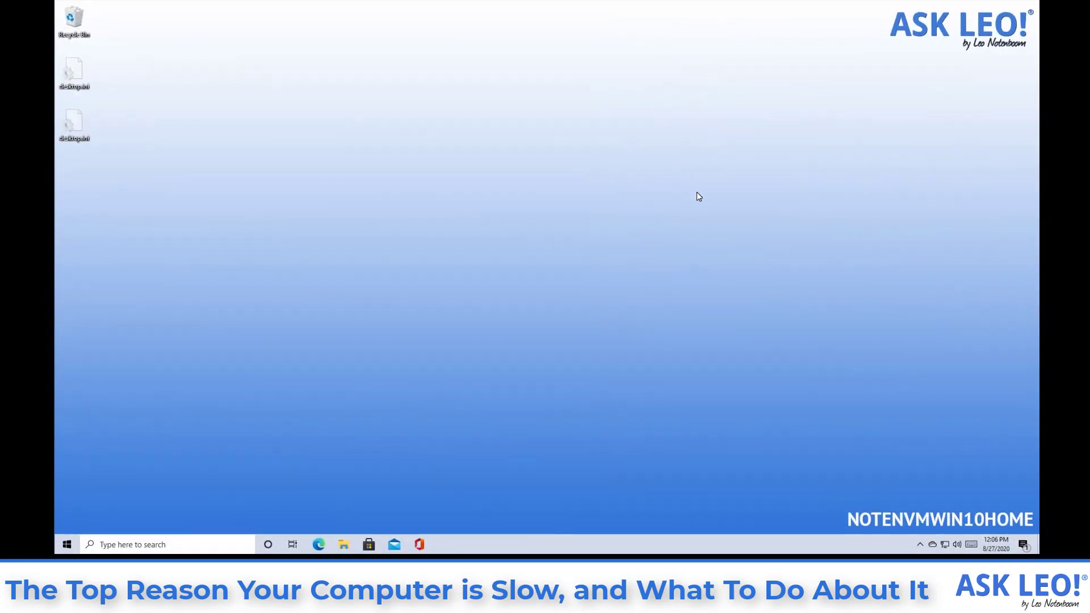